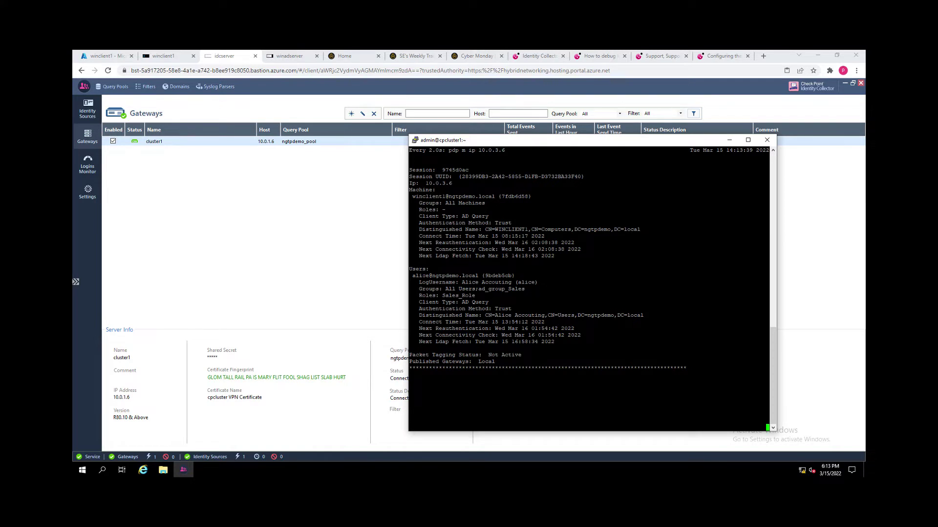
Step: Highlight the user's session details, Sales_Role, monitored IP 10.0.3.6 and Identity Collector machine entry
drag(414, 275, 515, 299)
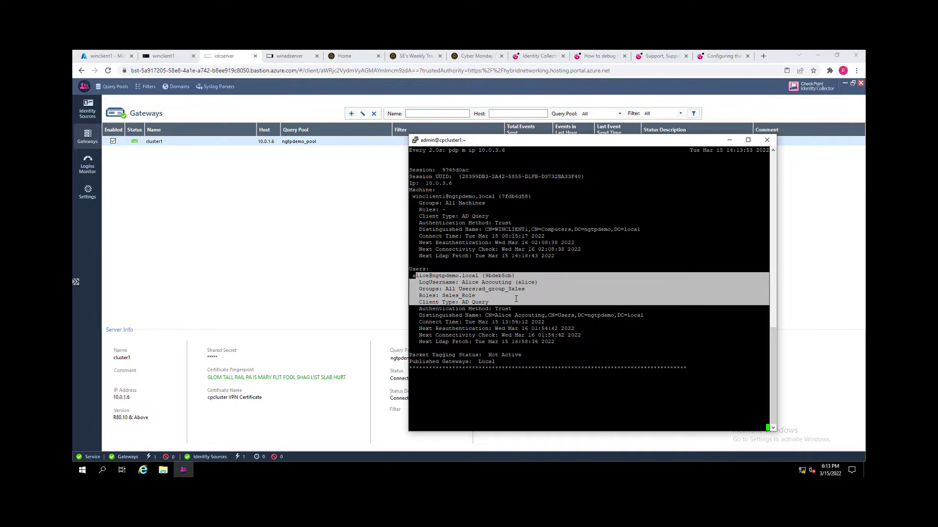
click(516, 299)
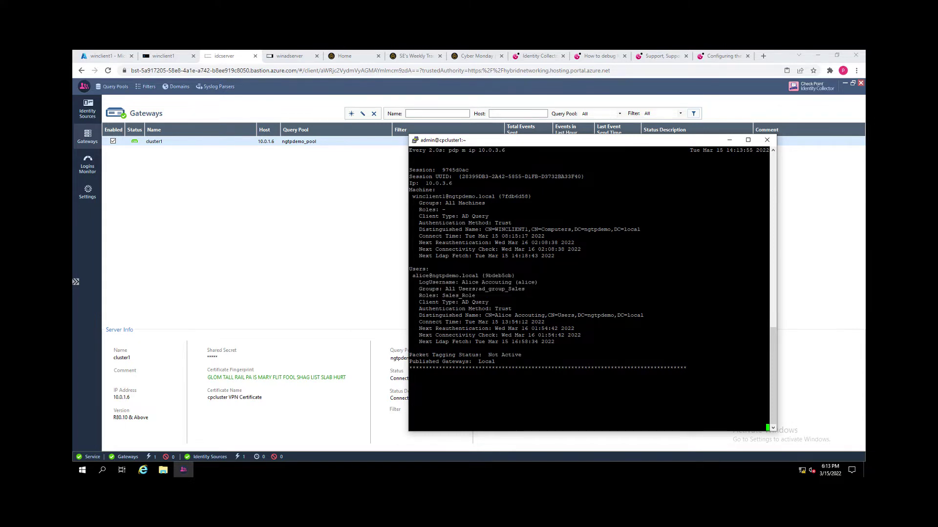
drag(418, 296, 479, 295)
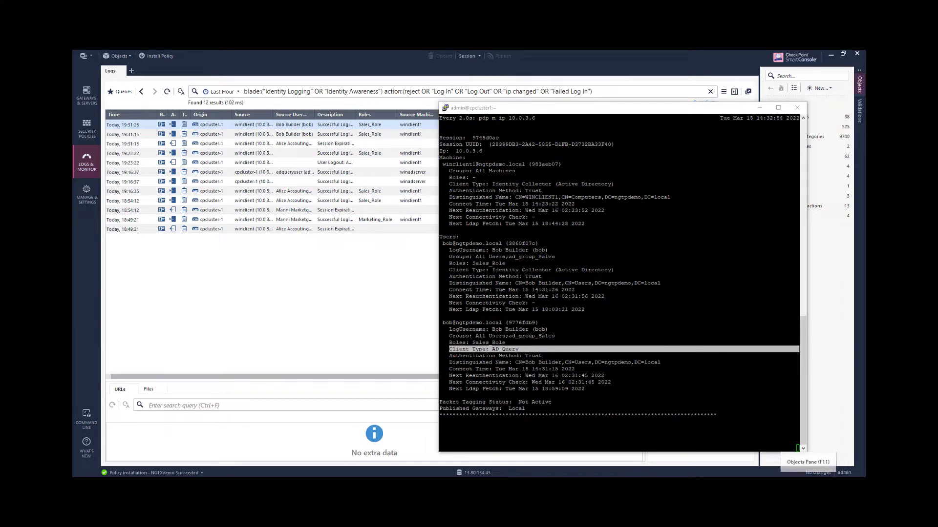
drag(507, 118, 538, 118)
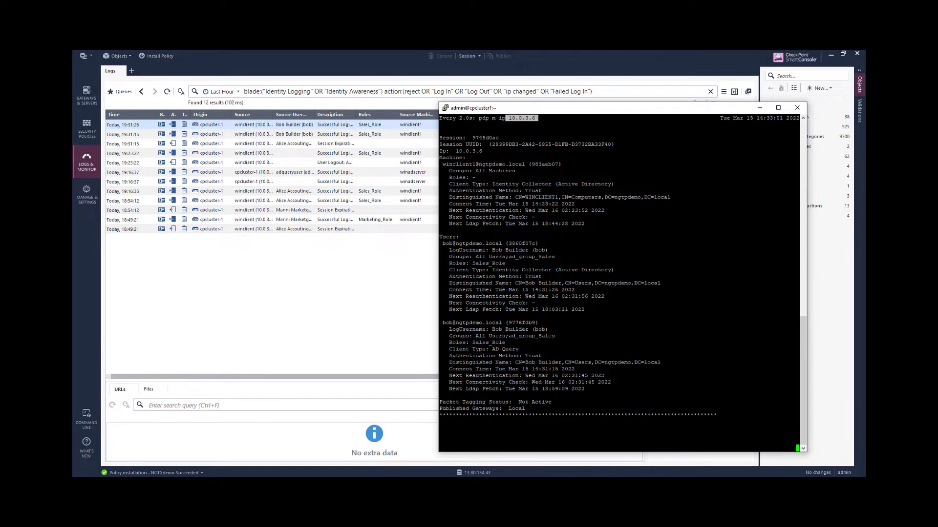
drag(439, 157, 618, 184)
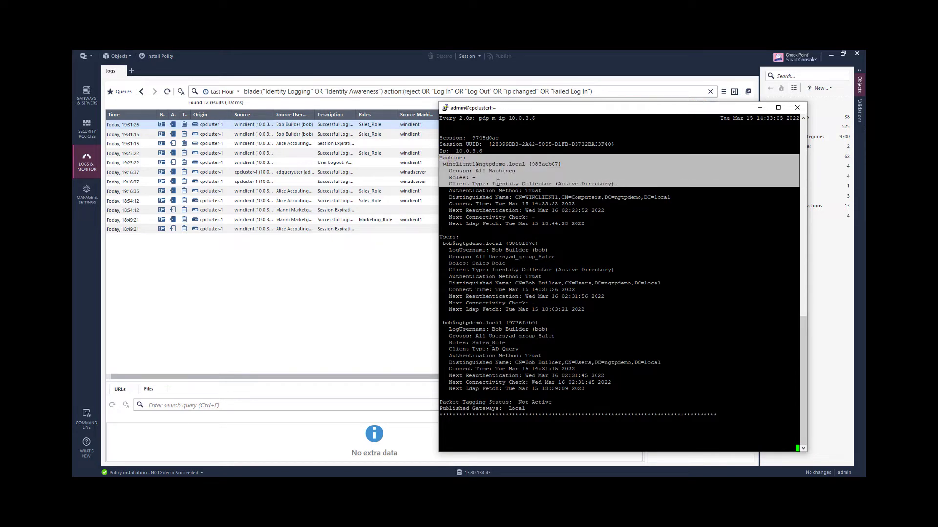
drag(492, 184, 560, 184)
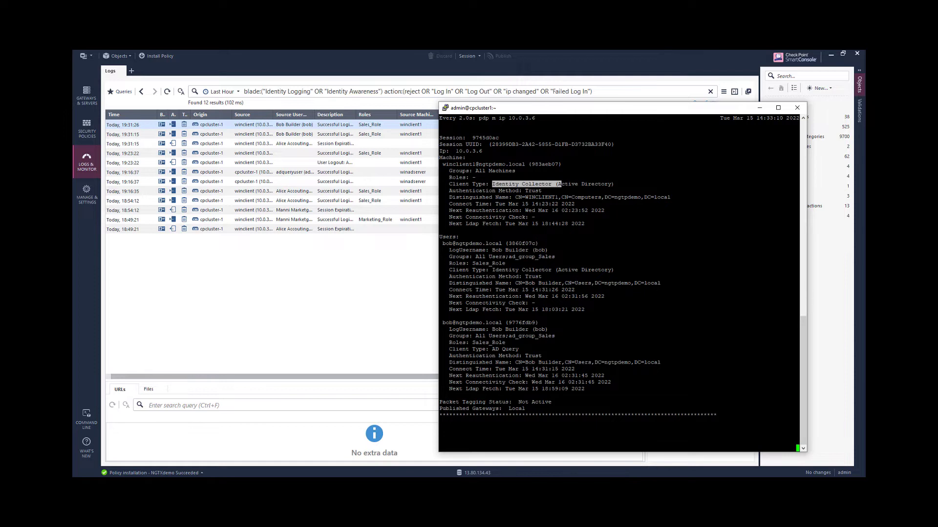
Step: Highlight both user entries' Sales_Role and their Identity Collector and AD Query client types
drag(439, 236, 553, 264)
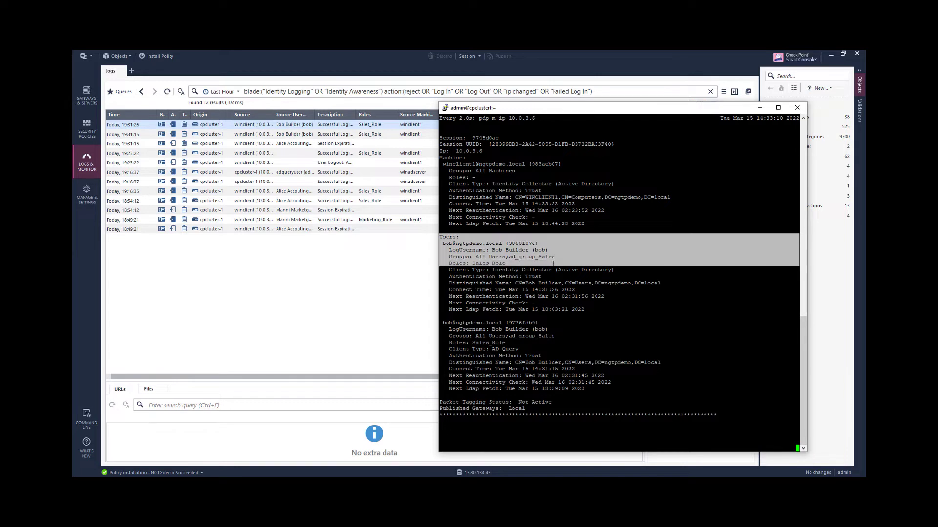
double_click(475, 264)
drag(445, 270, 616, 271)
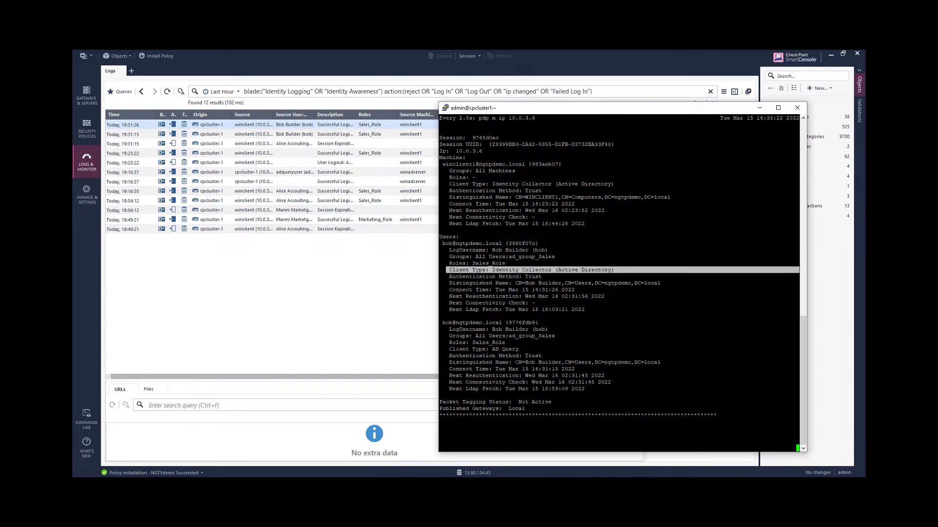
drag(439, 323, 540, 324)
drag(449, 343, 510, 344)
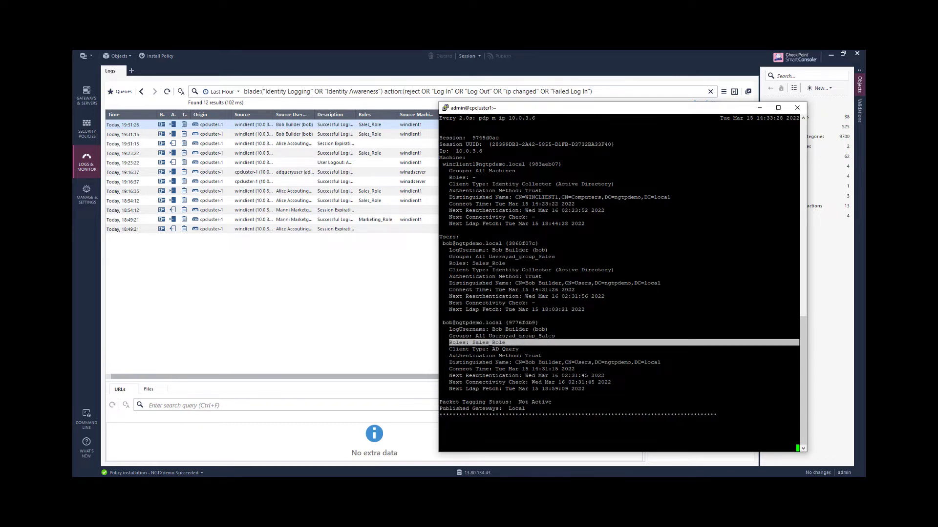
drag(449, 349, 520, 350)
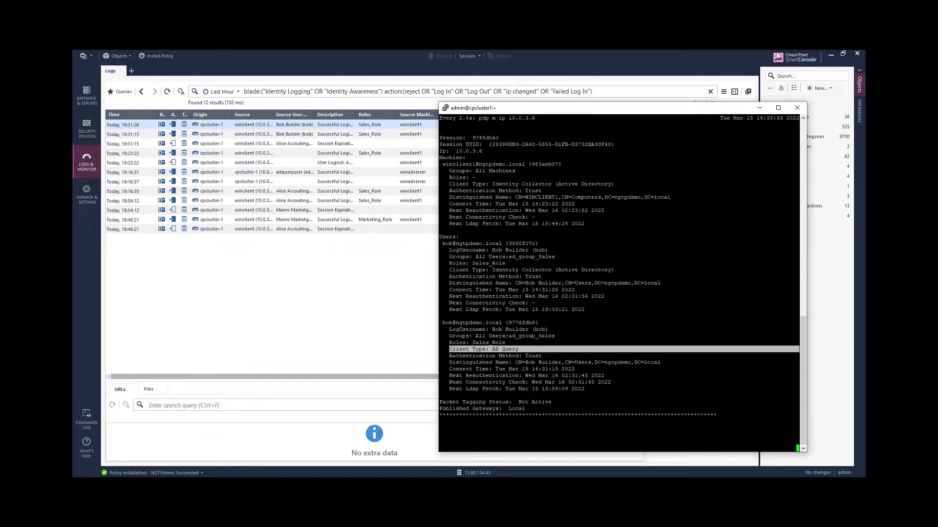
drag(508, 117, 535, 118)
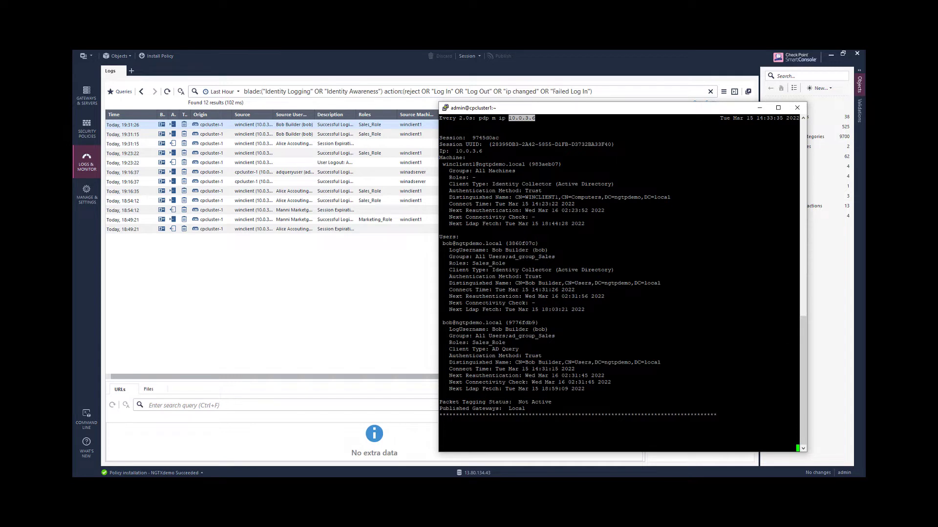
drag(472, 343, 506, 342)
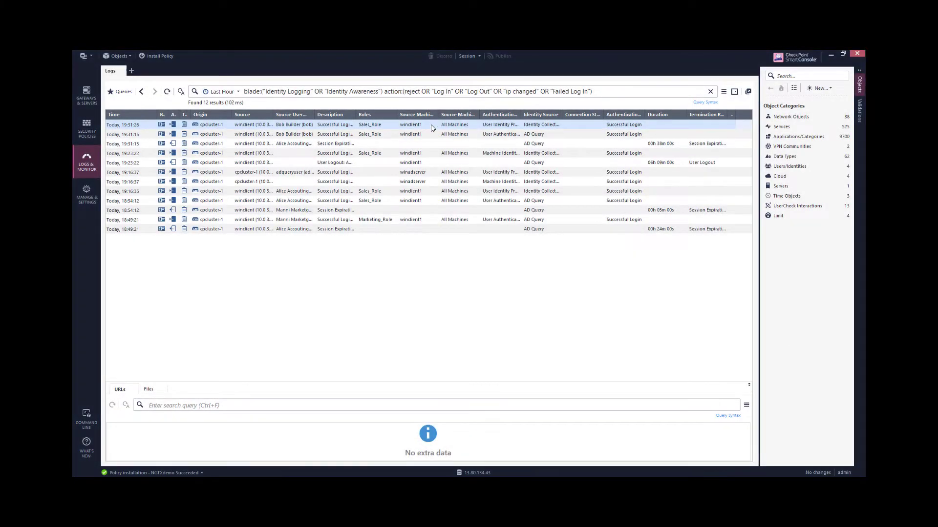
Step: Review the newest login record's source user groups, then run 'pdp conciliation idc stat'
double_click(431, 126)
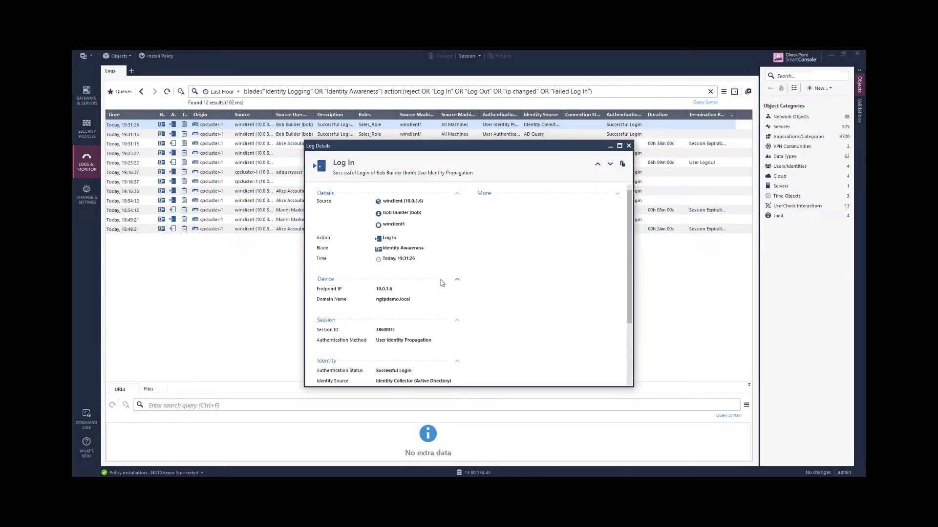
scroll(465, 312, down, 1)
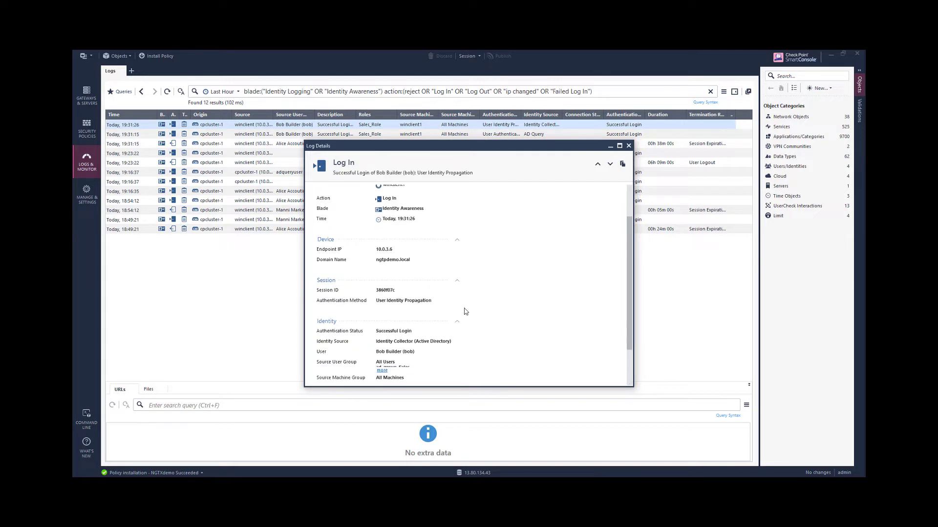
scroll(408, 351, down, 1)
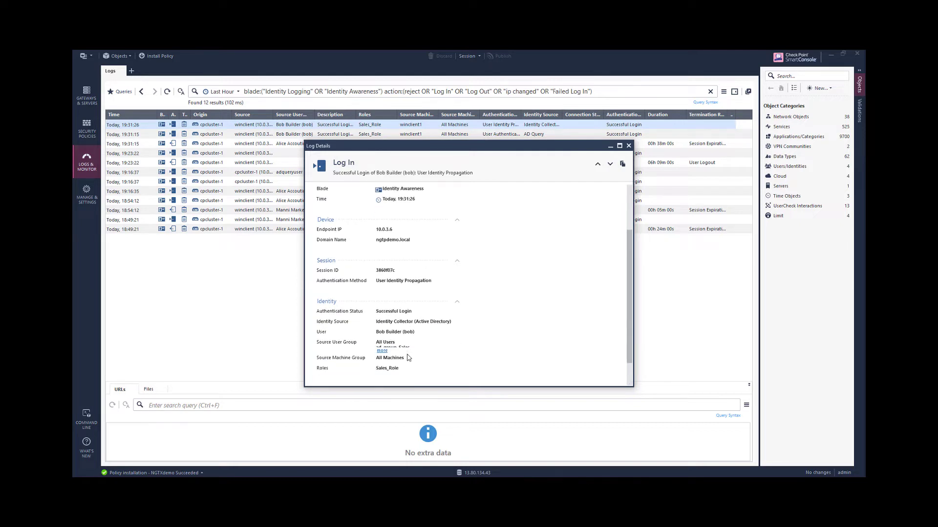
click(381, 350)
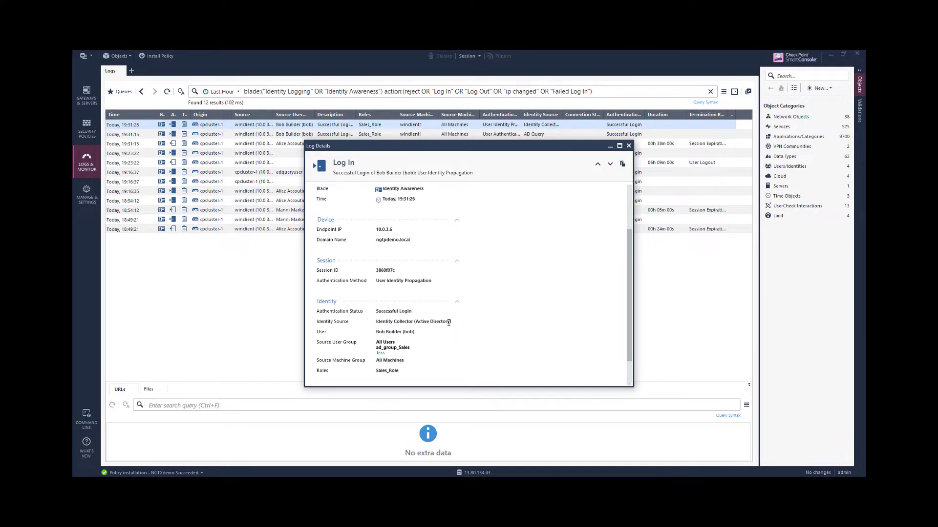
click(629, 145)
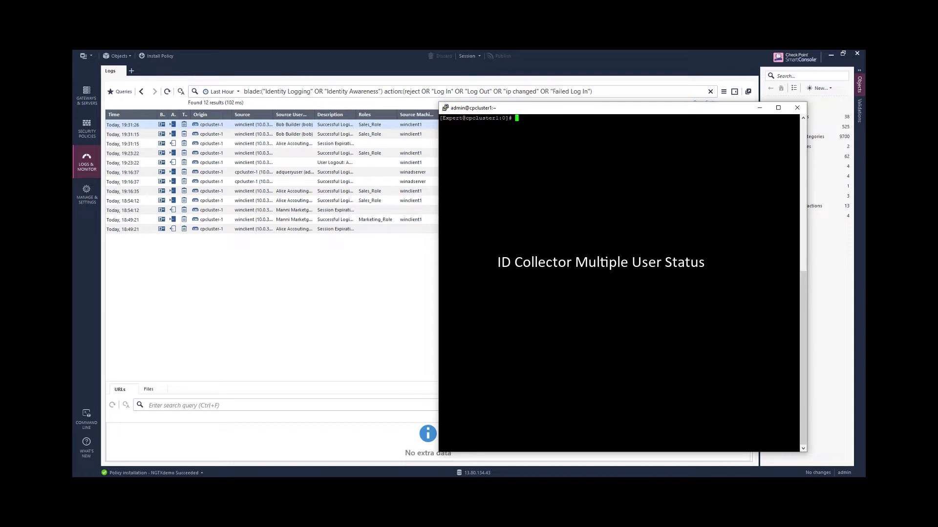
text(pdp conciliation idc sta)
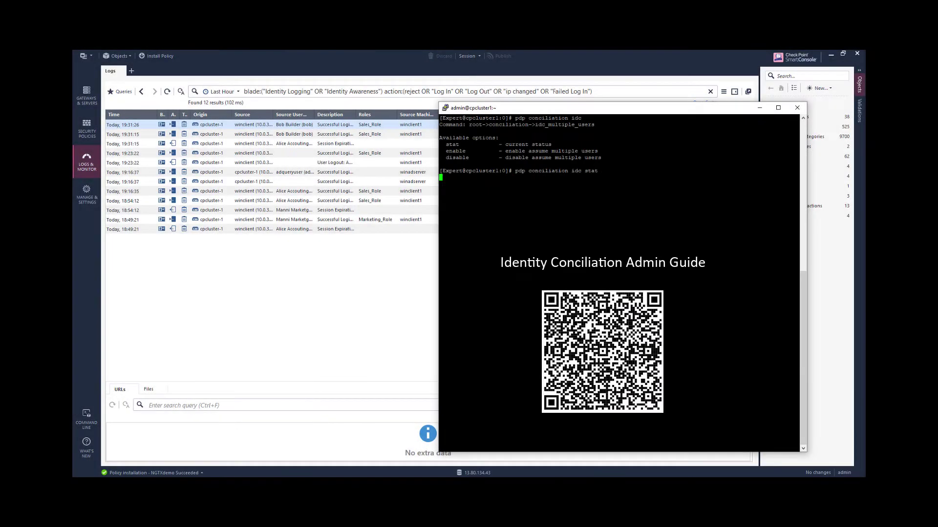
key(Return)
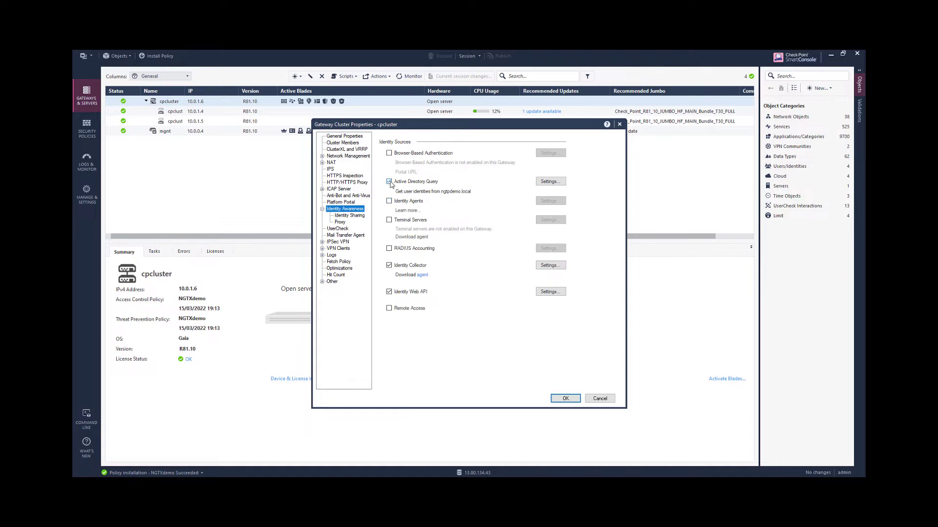
Step: Uncheck Active Directory Query as a cpcluster identity source and confirm with OK
click(389, 181)
click(565, 398)
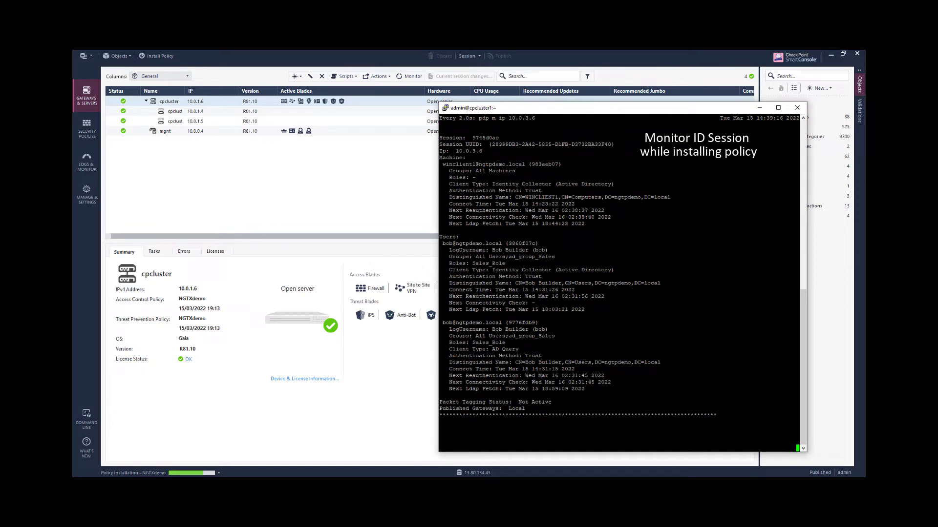
Step: Highlight the monitored IP 10.0.3.6 and the AD Query entry's Sales_Role value in the terminal
drag(508, 118, 536, 118)
double_click(488, 342)
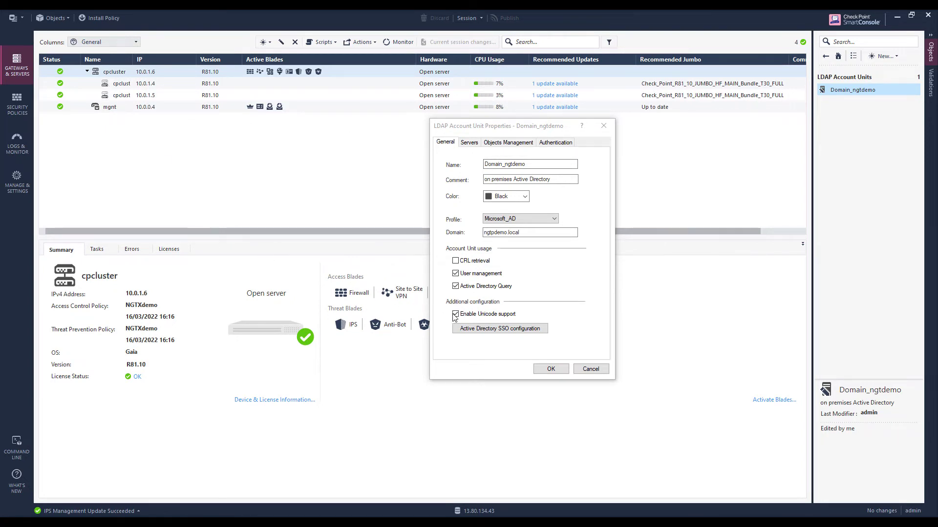
Step: Clear the Active Directory Query checkbox under Domain_ngtdemo's account unit usage
click(456, 288)
click(456, 287)
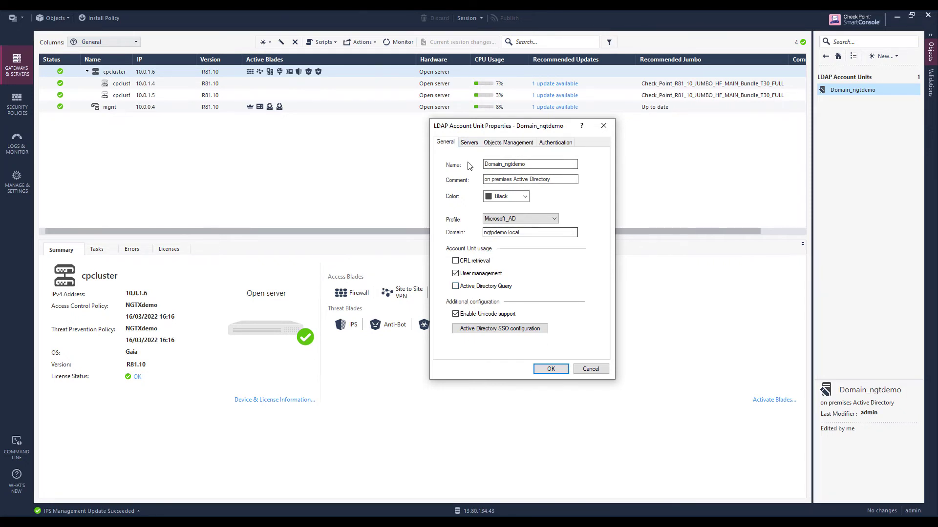
Step: In the LDAP server account credentials, replace the Username and Login DN with 'ldapsearch'
click(469, 143)
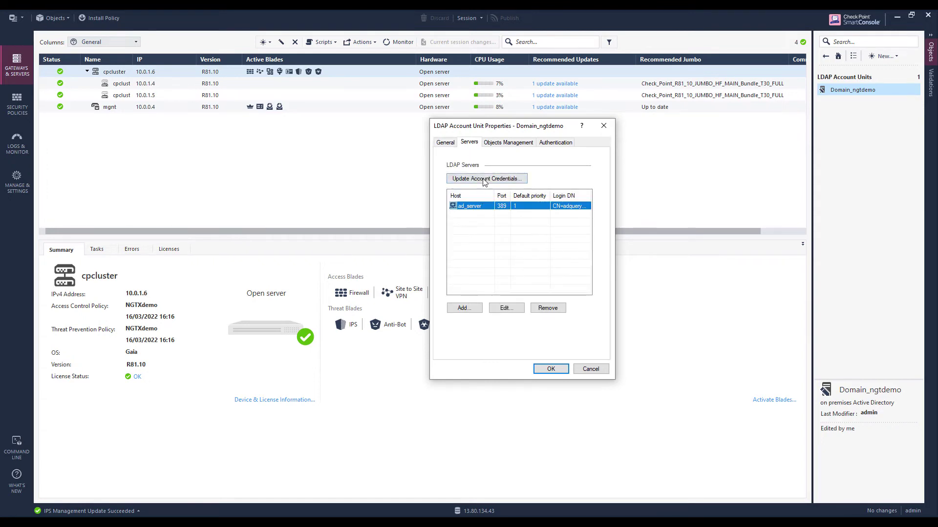
click(485, 178)
drag(486, 196, 676, 185)
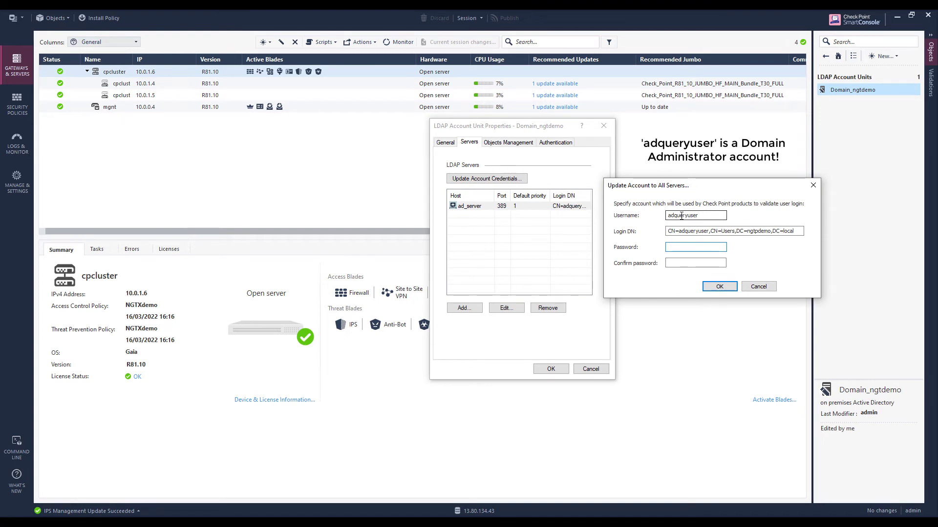
double_click(703, 217)
text(ldapsearch)
click(681, 233)
key(Delete)
key(Delete)
key(Delete)
key(Delete)
key(Delete)
key(Delete)
key(Delete)
key(Delete)
key(Delete)
key(Delete)
key(Delete)
text(ld)
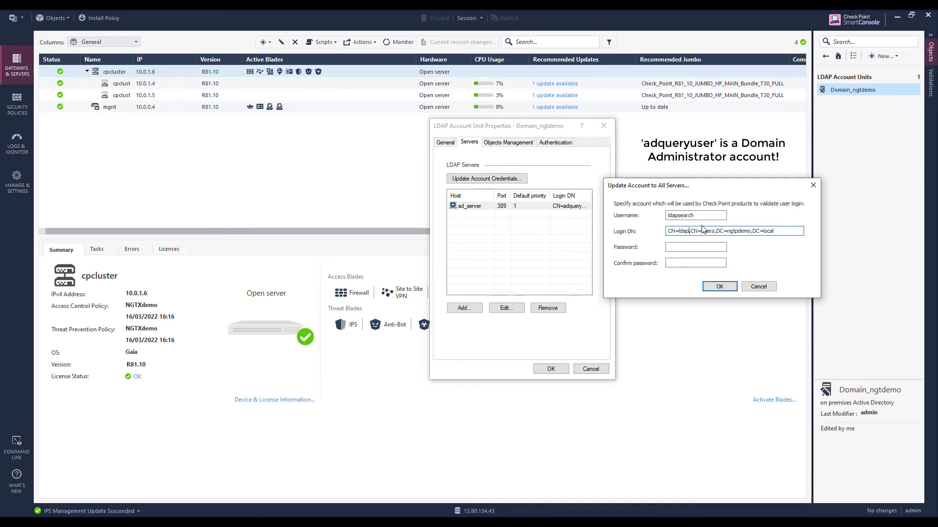
text(apsearch)
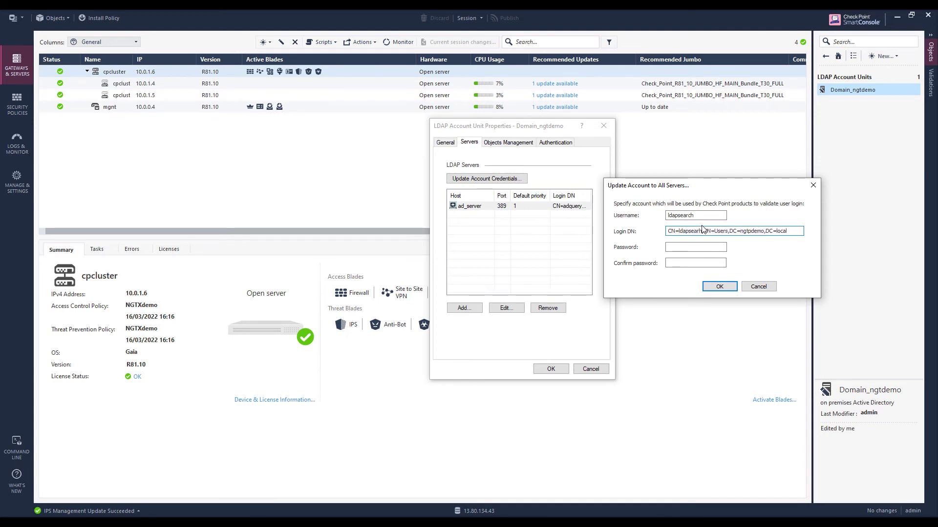
Step: Enter the account password and its confirmation, then save the account unit
key(Tab)
key(ctrl+v)
key(Tab)
key(ctrl+v)
click(721, 286)
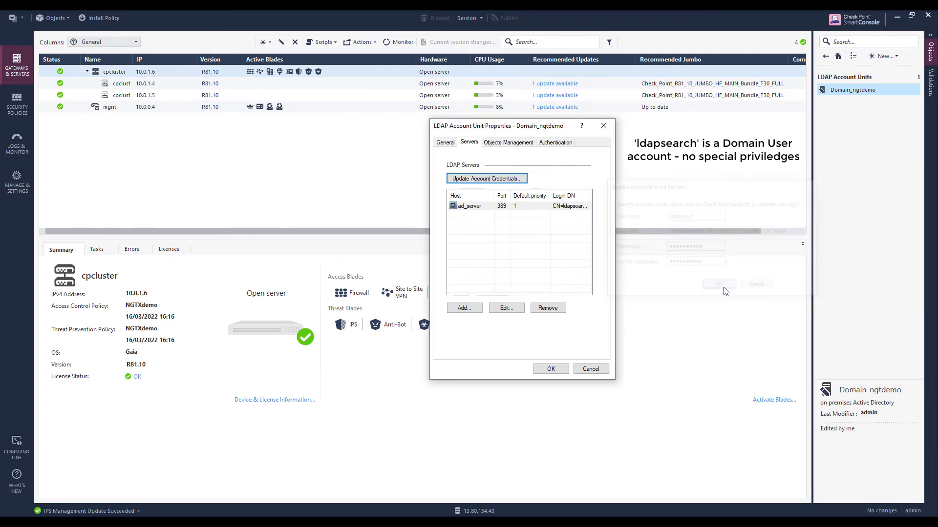
click(551, 369)
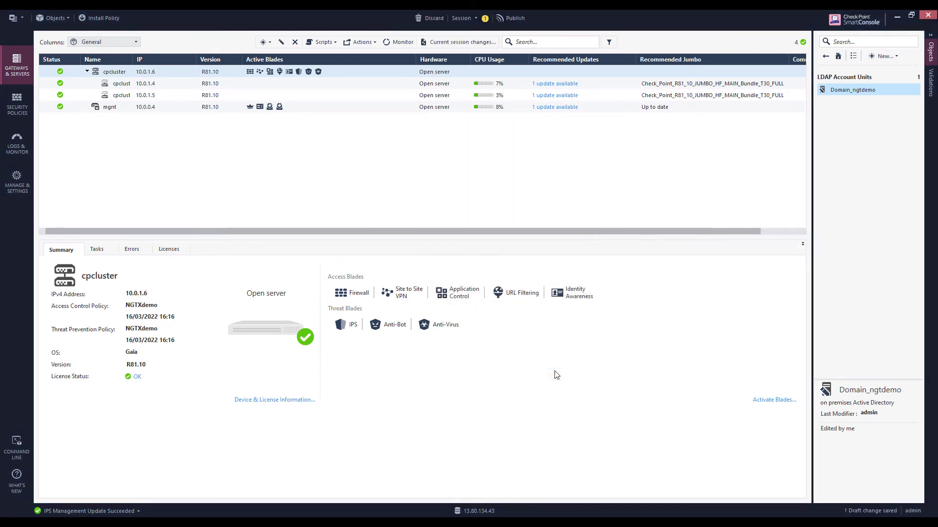
Step: Publish the session changes and launch policy installation with Ctrl+Shift+Enter
click(511, 18)
click(515, 334)
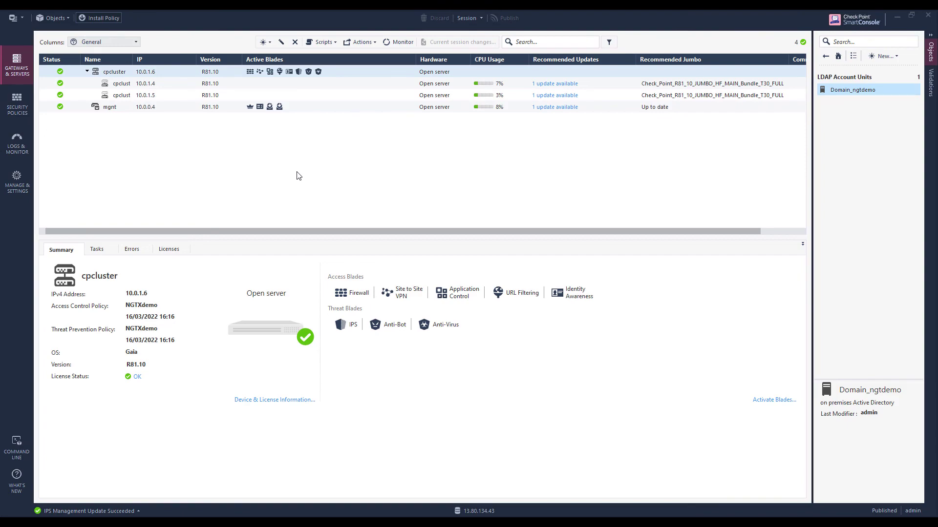
key(ctrl+shift+Return)
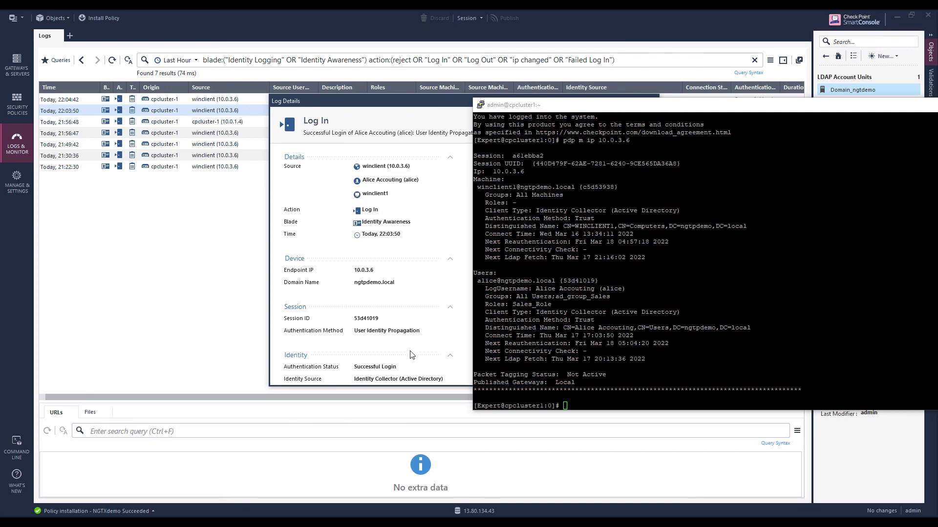
scroll(411, 350, down, 3)
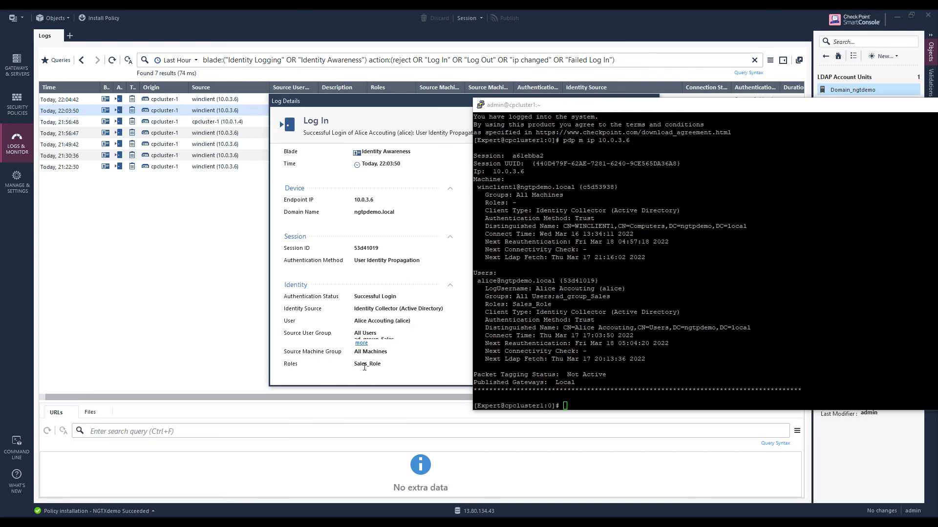